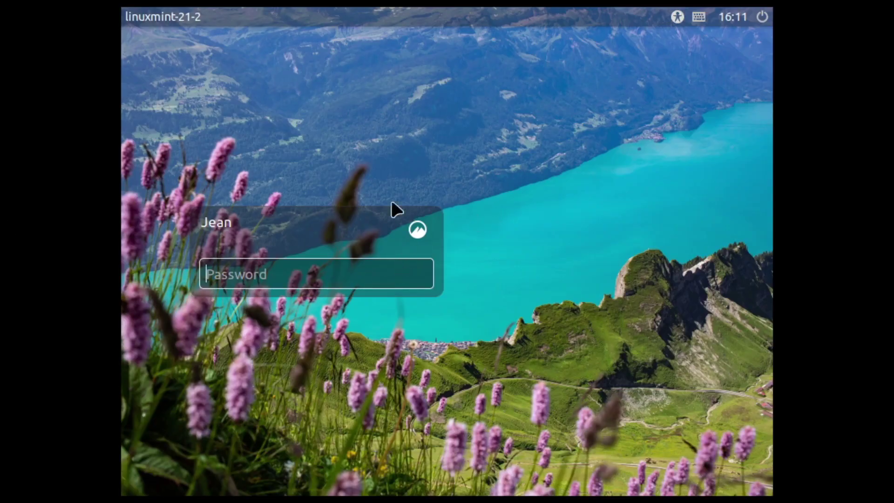
- Check the keyboard layout list, then enter the account password, briefly revealing and hiding it
{"action": "left_click", "coordinate": [699, 18]}
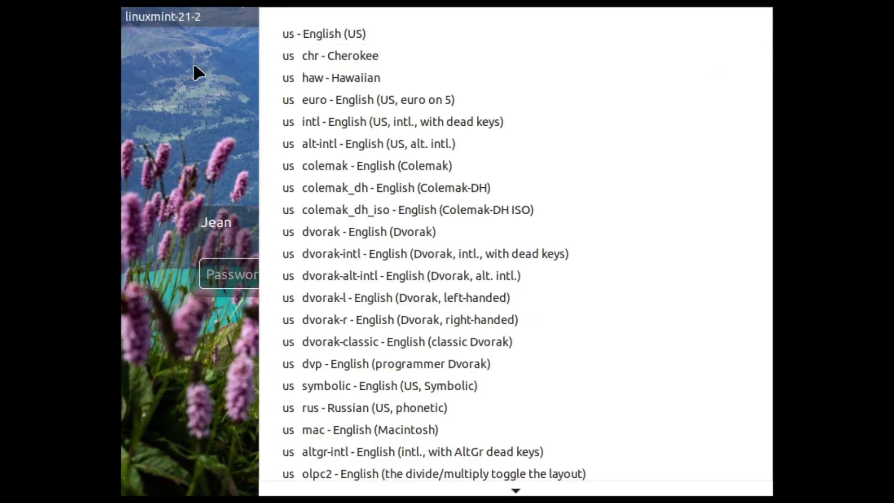
{"action": "left_click", "coordinate": [196, 71]}
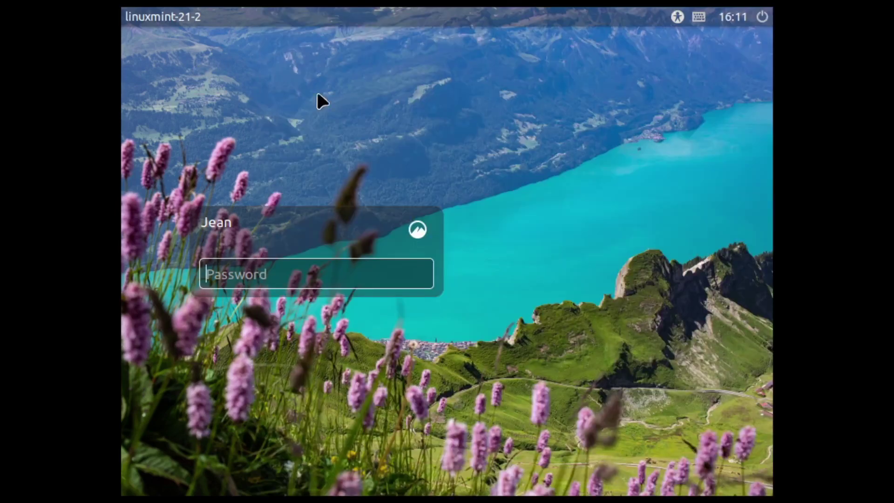
{"action": "left_click", "coordinate": [359, 271]}
{"action": "type", "text": "•••••••"}
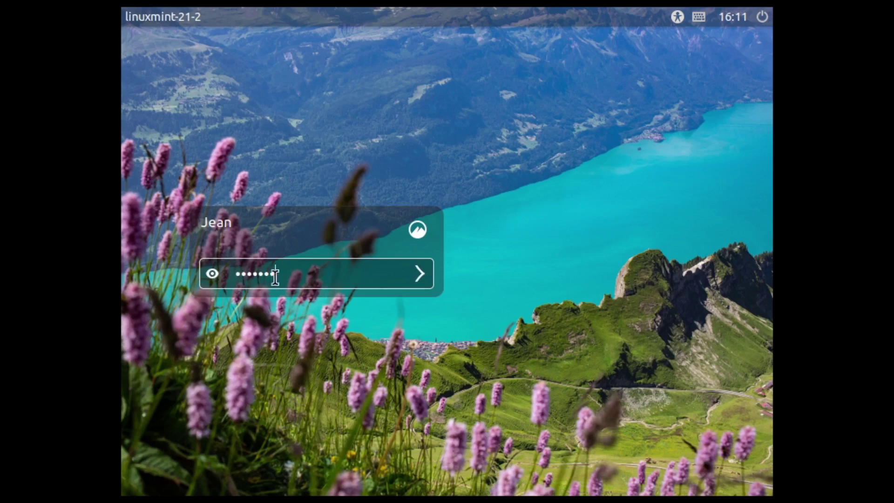
{"action": "left_click", "coordinate": [213, 274]}
{"action": "left_click", "coordinate": [211, 273]}
- Retype the account password and log in to the desktop
{"action": "key", "text": "ctrl+a"}
{"action": "key", "text": "Return"}
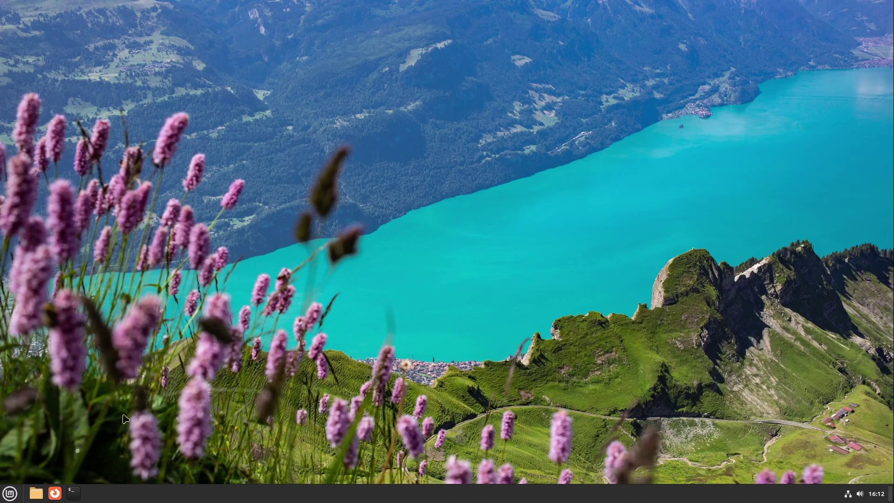
- Launch Software Manager from the Menu and move its window up and left
{"action": "left_click", "coordinate": [10, 494]}
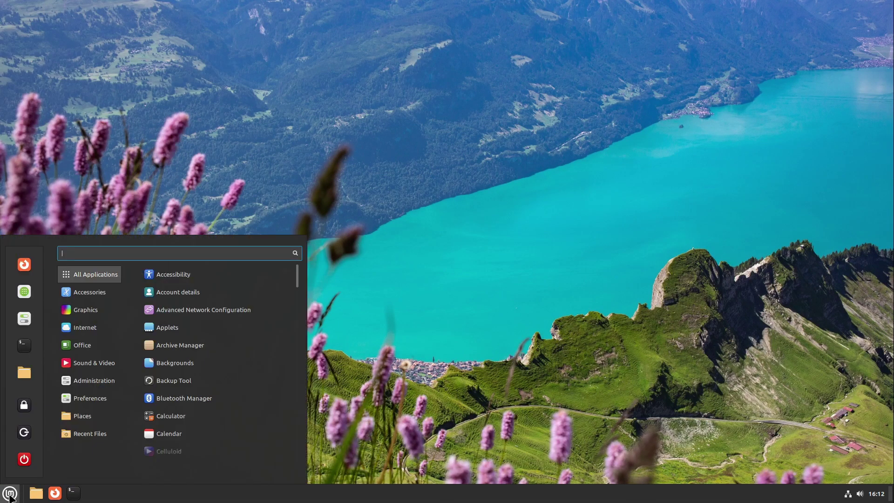
{"action": "left_click", "coordinate": [230, 201]}
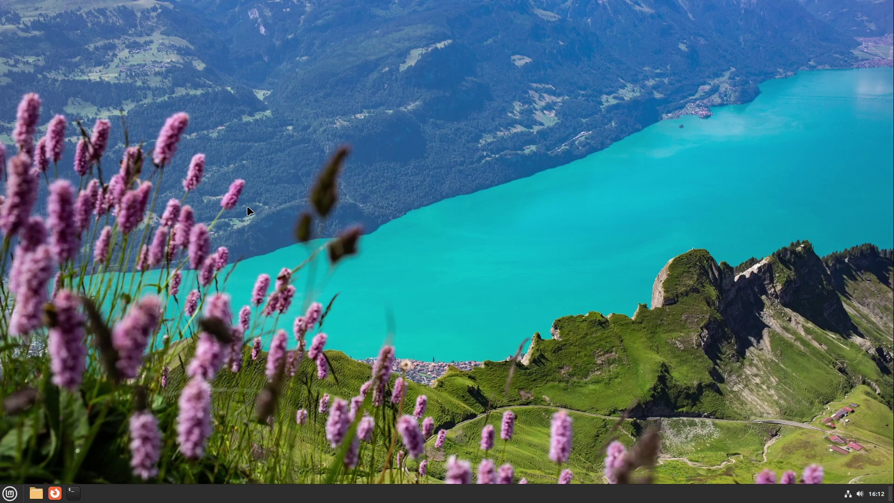
{"action": "left_click_drag", "start_coordinate": [494, 91], "coordinate": [389, 76]}
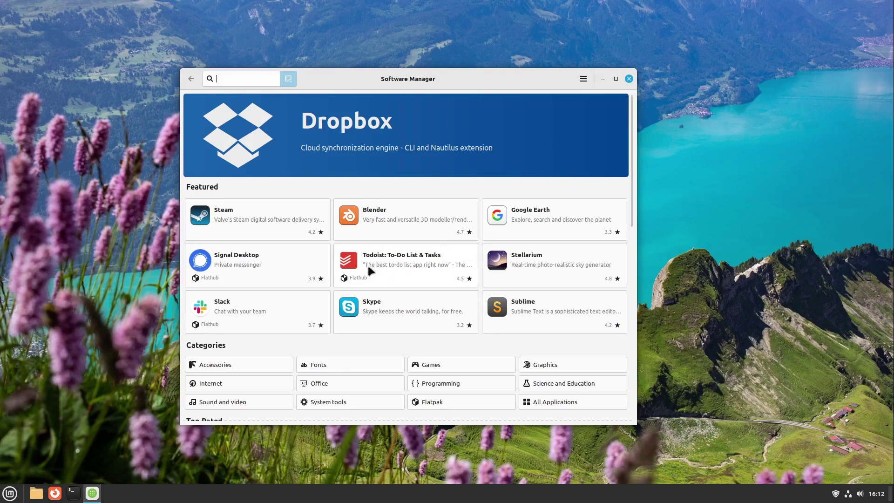
{"action": "scroll", "coordinate": [371, 344], "scroll_direction": "down", "scroll_amount": 1}
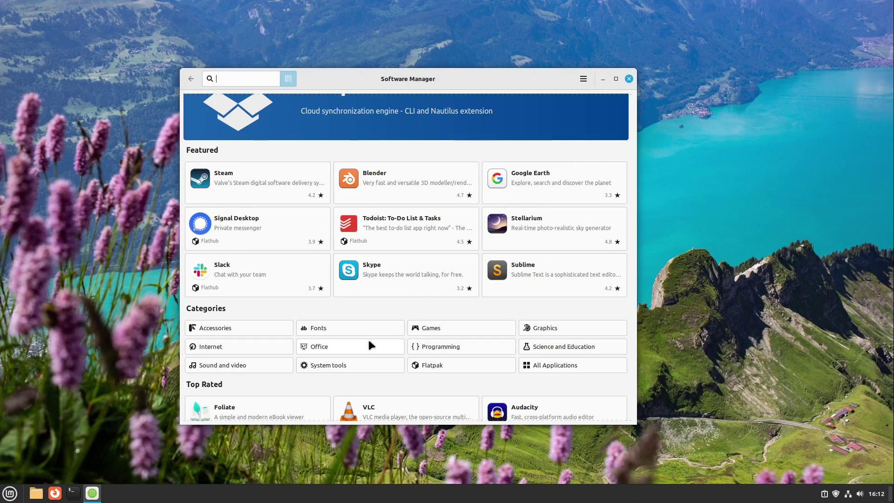
{"action": "scroll", "coordinate": [370, 345], "scroll_direction": "down", "scroll_amount": 4}
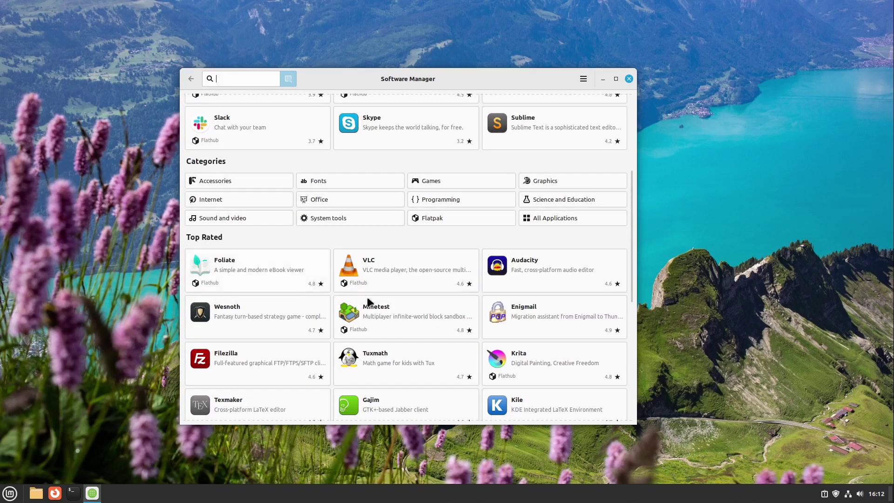
{"action": "scroll", "coordinate": [372, 316], "scroll_direction": "down", "scroll_amount": 6}
{"action": "scroll", "coordinate": [374, 322], "scroll_direction": "up", "scroll_amount": 4}
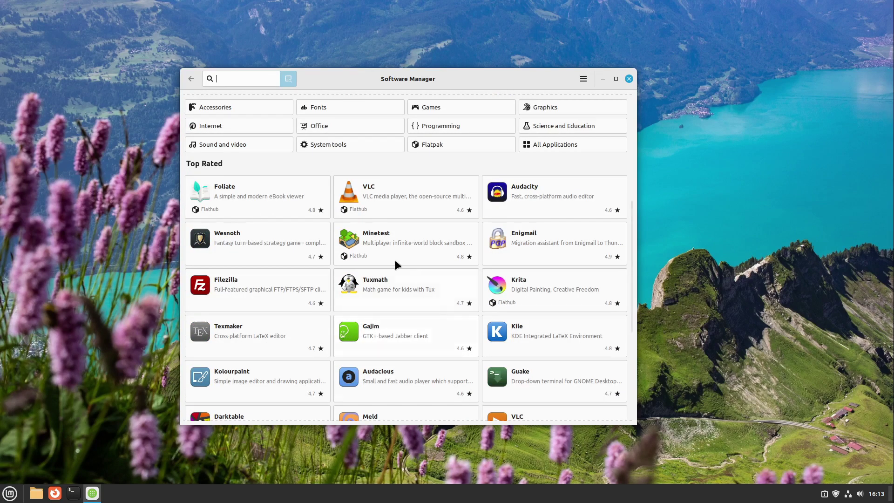
{"action": "scroll", "coordinate": [388, 348], "scroll_direction": "up", "scroll_amount": 7}
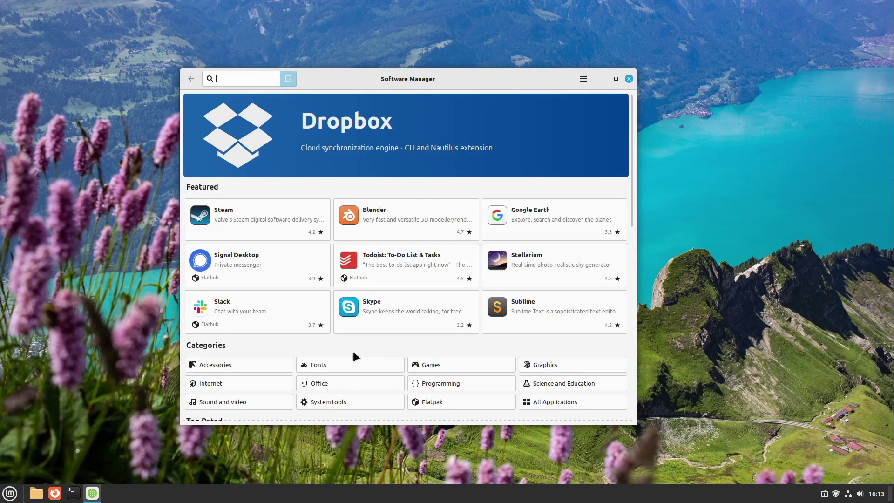
- Switch Software Manager to list only installed applications
{"action": "left_click", "coordinate": [584, 79]}
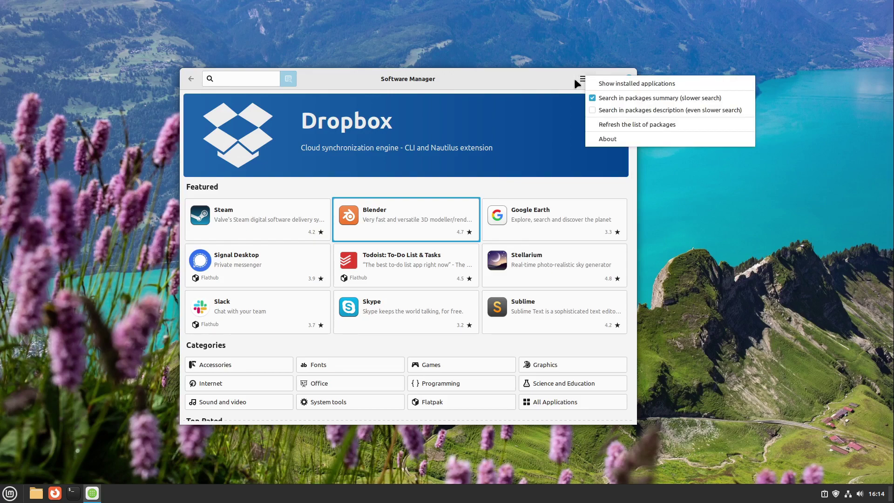
{"action": "left_click", "coordinate": [601, 83]}
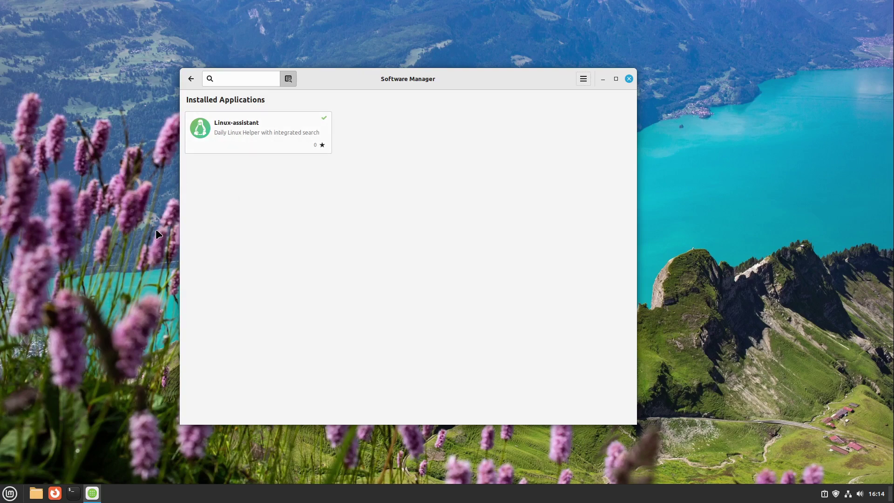
- Launch Linux Assistant from its details page, close it, and return to the featured apps
{"action": "left_click", "coordinate": [276, 135]}
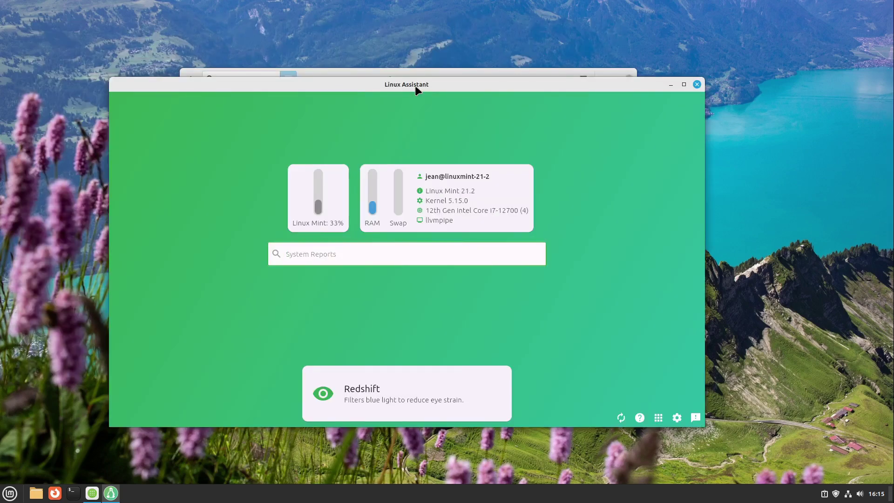
{"action": "left_click", "coordinate": [697, 84]}
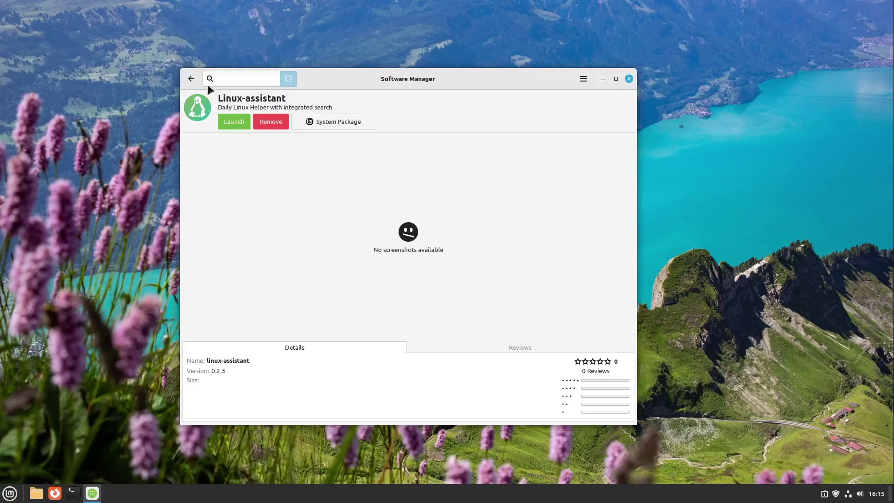
{"action": "left_click", "coordinate": [191, 79]}
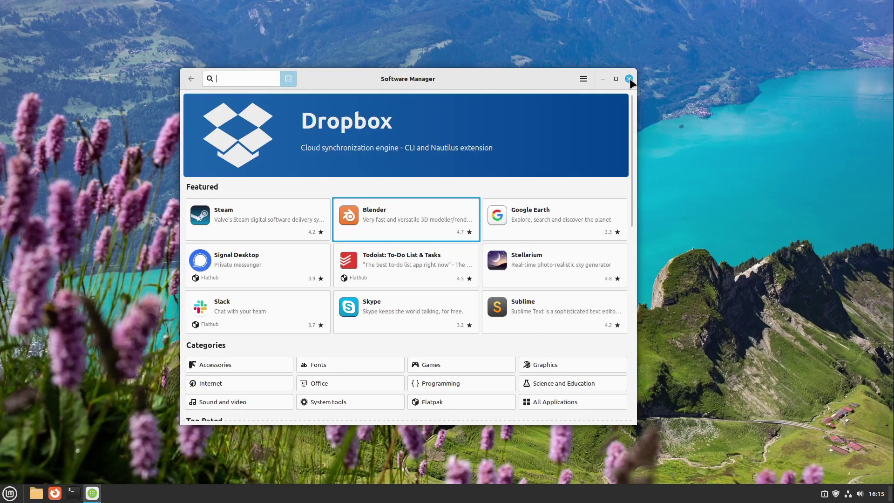
- Close Software Manager and launch Pix by searching 'pix' in the Menu
{"action": "left_click", "coordinate": [628, 79]}
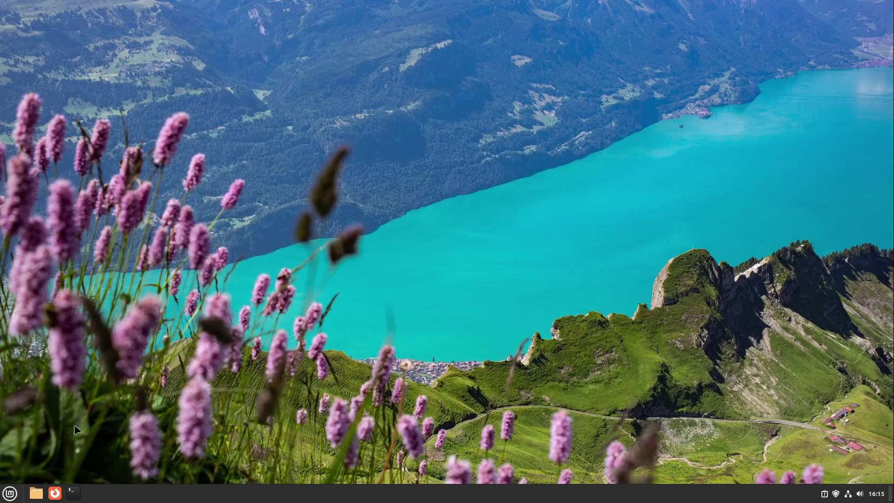
{"action": "left_click", "coordinate": [11, 492]}
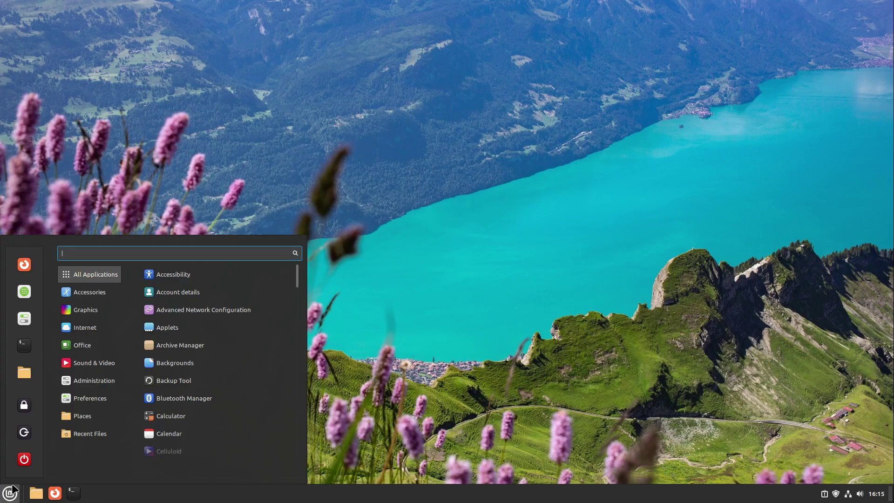
{"action": "type", "text": "pix"}
{"action": "key", "text": "Return"}
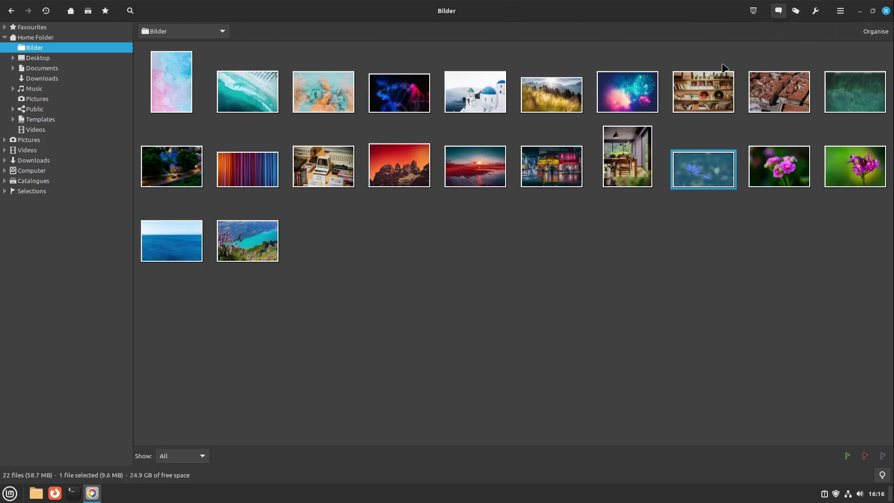
- Select the sunset photo and briefly open, then dismiss, its Tags and Comment dialogs
{"action": "left_click", "coordinate": [470, 170]}
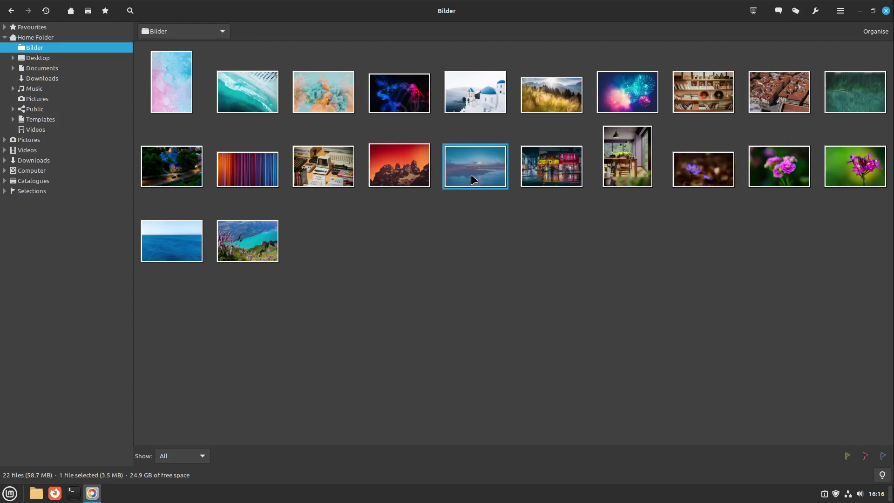
{"action": "left_click", "coordinate": [815, 13]}
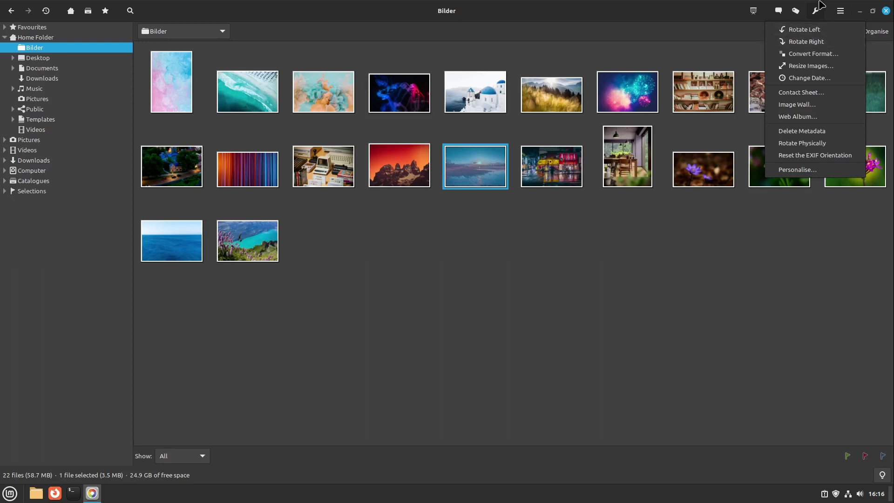
{"action": "left_click", "coordinate": [795, 10]}
{"action": "key", "text": "Escape"}
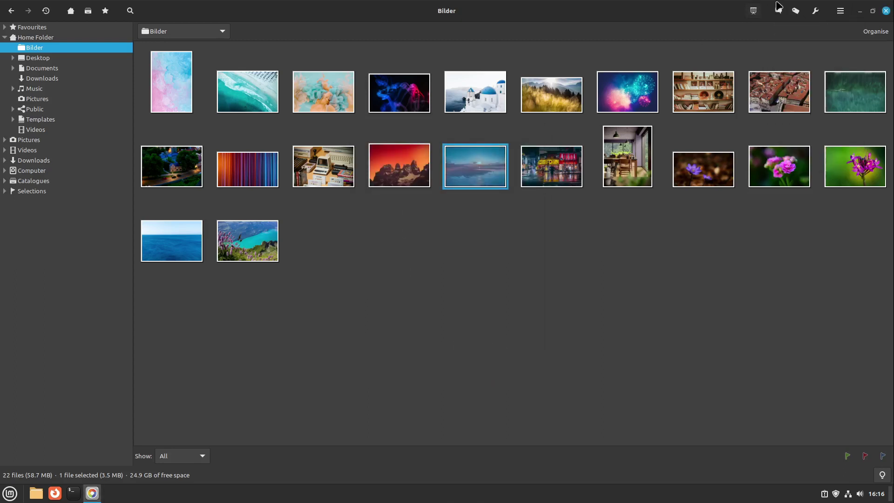
{"action": "left_click", "coordinate": [778, 10]}
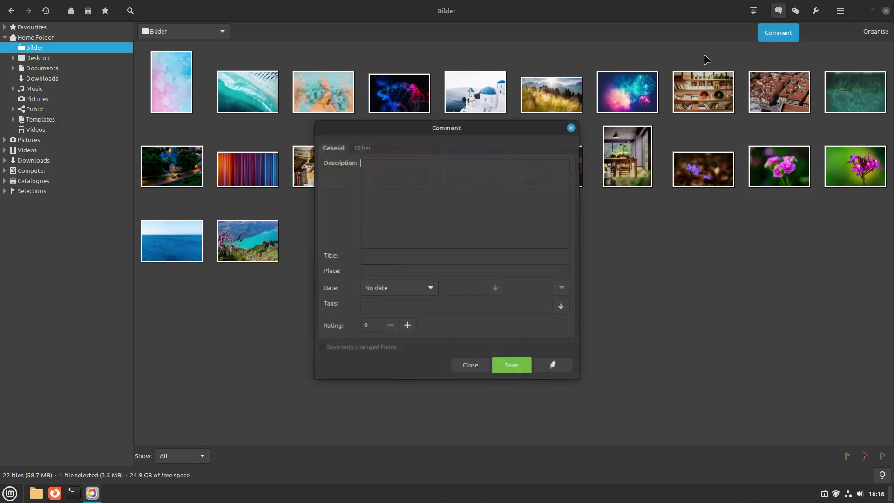
{"action": "left_click", "coordinate": [571, 127]}
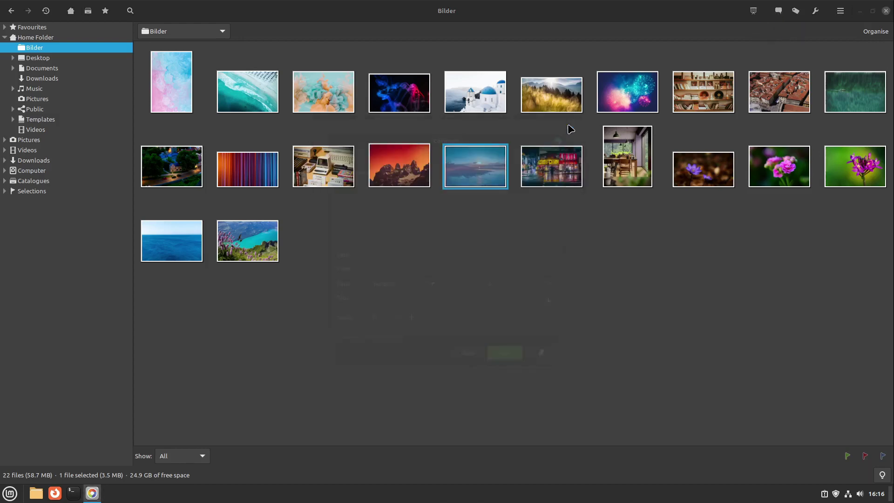
- Open the sunset photo, try a 3766×2434 crop, and leave the editor without applying it
{"action": "double_click", "coordinate": [471, 164]}
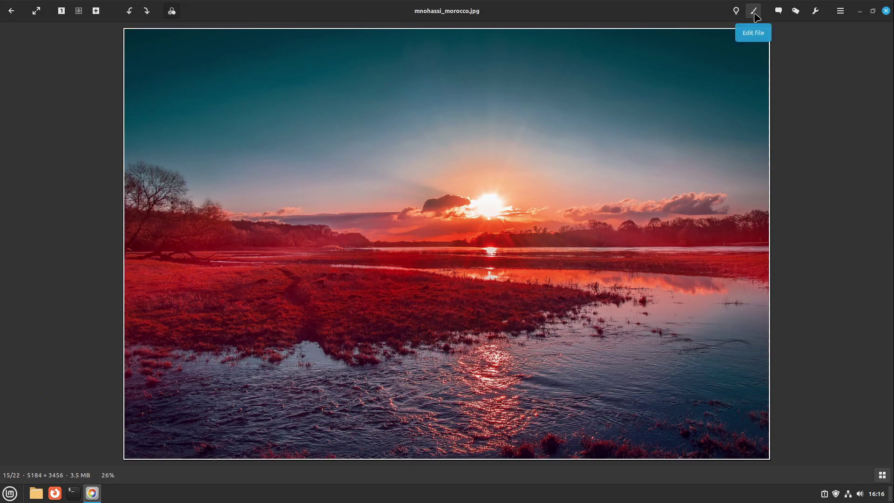
{"action": "left_click", "coordinate": [754, 12]}
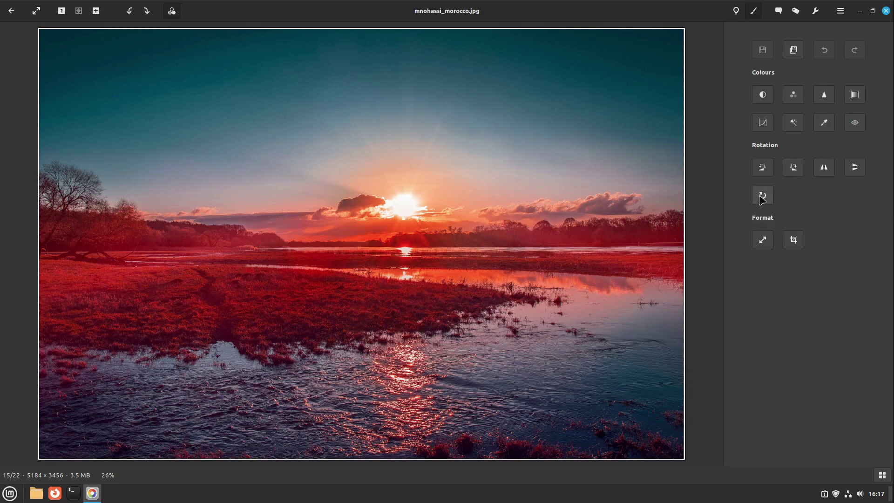
{"action": "left_click", "coordinate": [794, 240]}
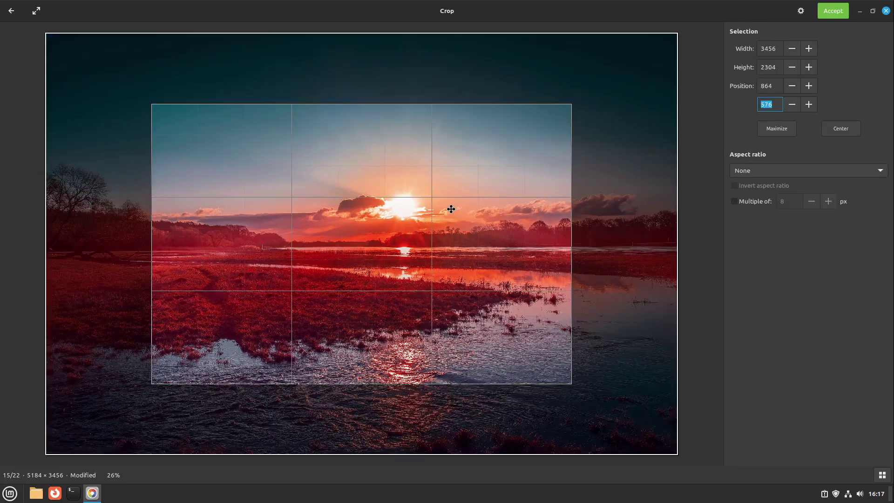
{"action": "left_click_drag", "start_coordinate": [433, 201], "coordinate": [367, 175]}
{"action": "left_click_drag", "start_coordinate": [502, 349], "coordinate": [542, 373]}
{"action": "left_click", "coordinate": [11, 10]}
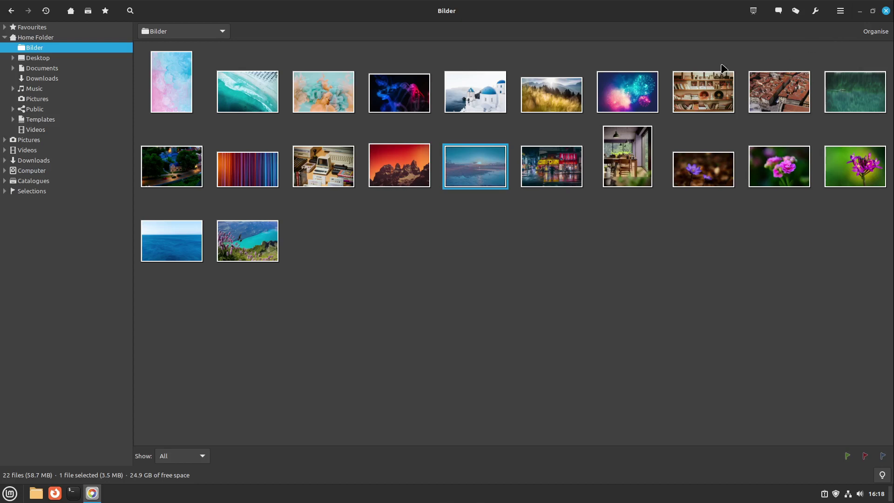
{"action": "left_click", "coordinate": [886, 10]}
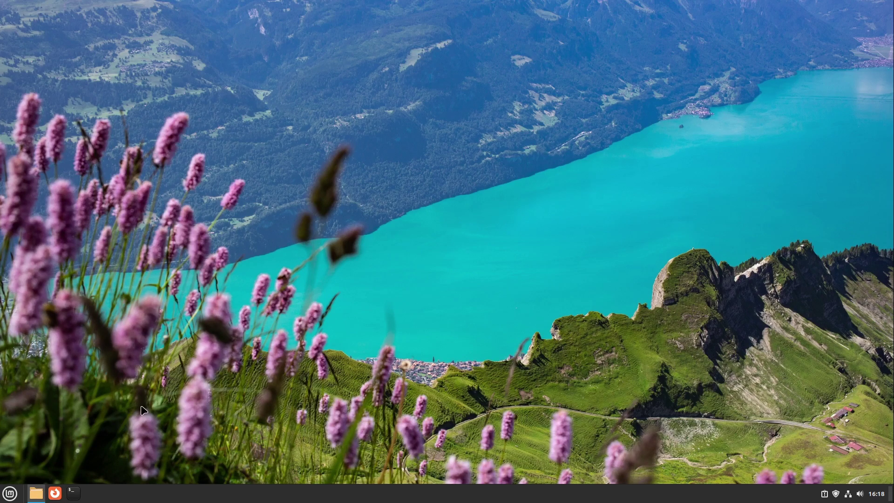
- Open the Home folder in Nemo from the taskbar and nudge the window right
{"action": "left_click", "coordinate": [37, 494]}
{"action": "mouse_move", "coordinate": [39, 498]}
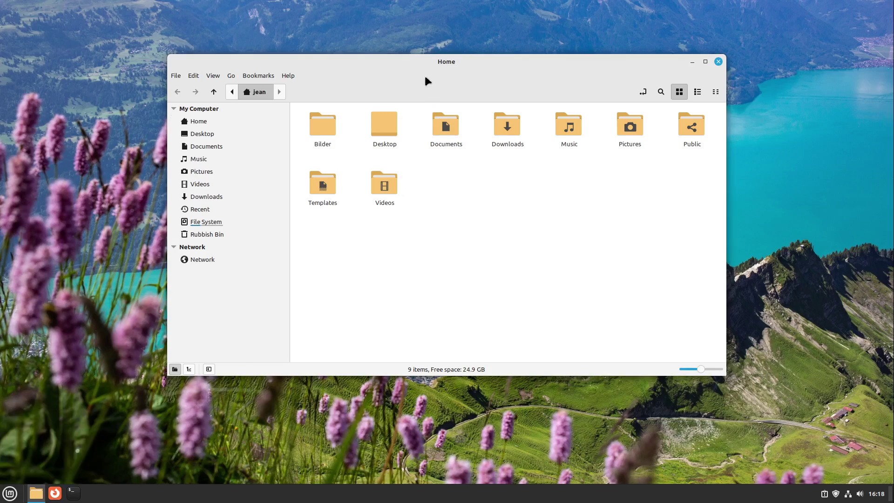
{"action": "left_click_drag", "start_coordinate": [423, 71], "coordinate": [441, 69]}
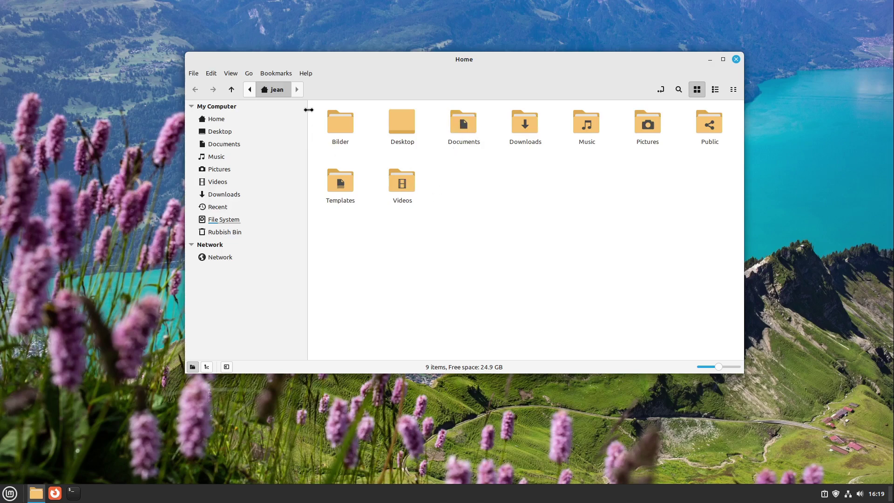
- Select and deselect all nine Home folders, then narrow the sidebar
{"action": "left_click_drag", "start_coordinate": [317, 108], "coordinate": [718, 260]}
{"action": "left_click", "coordinate": [561, 238]}
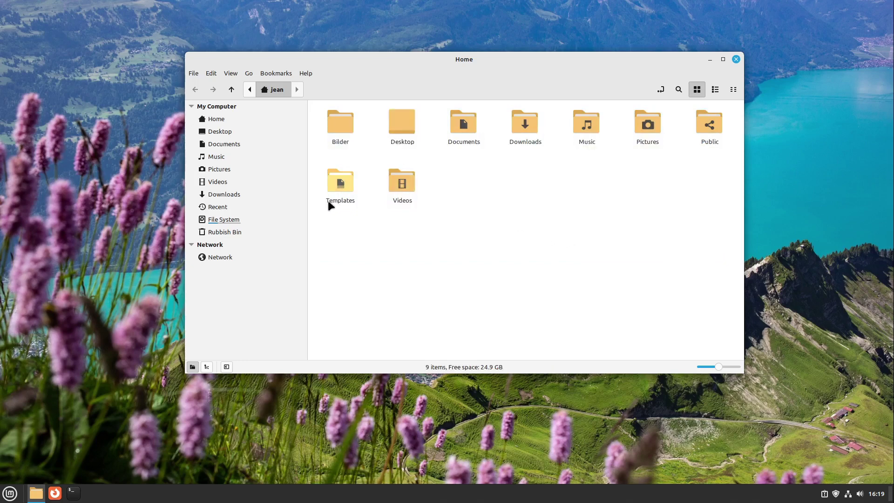
{"action": "left_click_drag", "start_coordinate": [306, 219], "coordinate": [233, 261]}
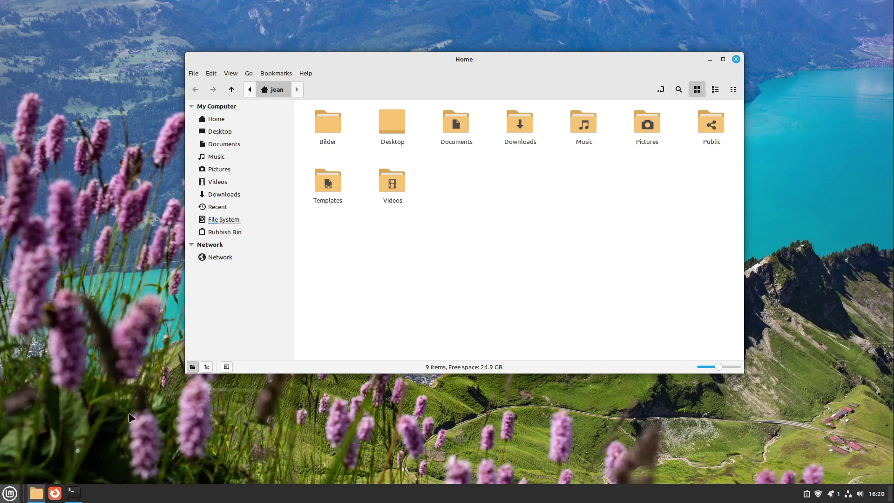
- Launch the Themes app by searching 'the' in the Menu
{"action": "left_click", "coordinate": [10, 493]}
{"action": "type", "text": "the"}
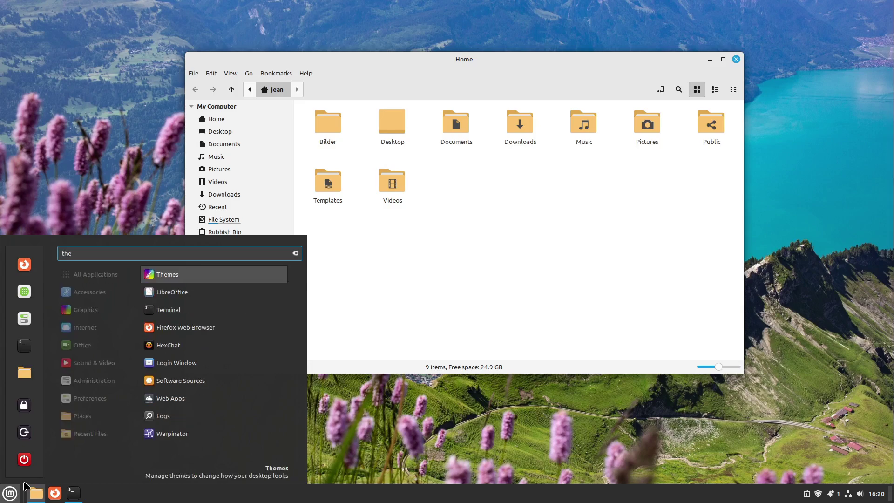
{"action": "key", "text": "Return"}
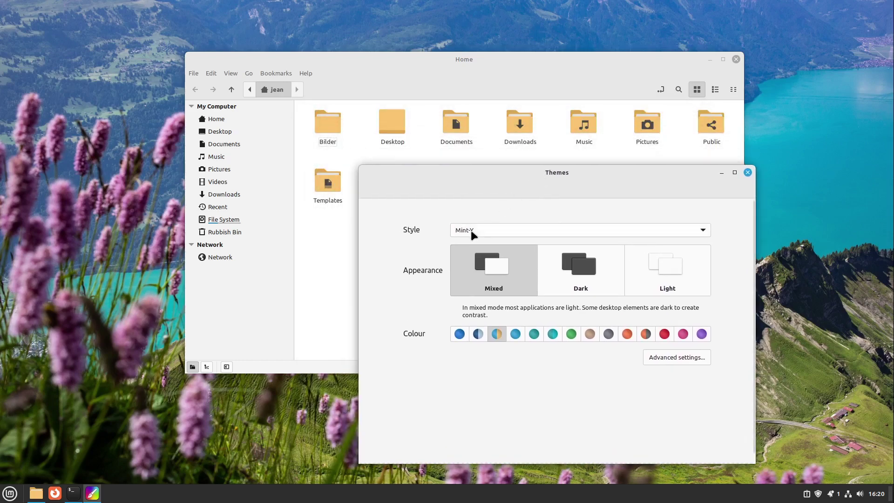
- Apply the Mint-L style, then switch the style to Mint-Y
{"action": "left_click", "coordinate": [470, 230]}
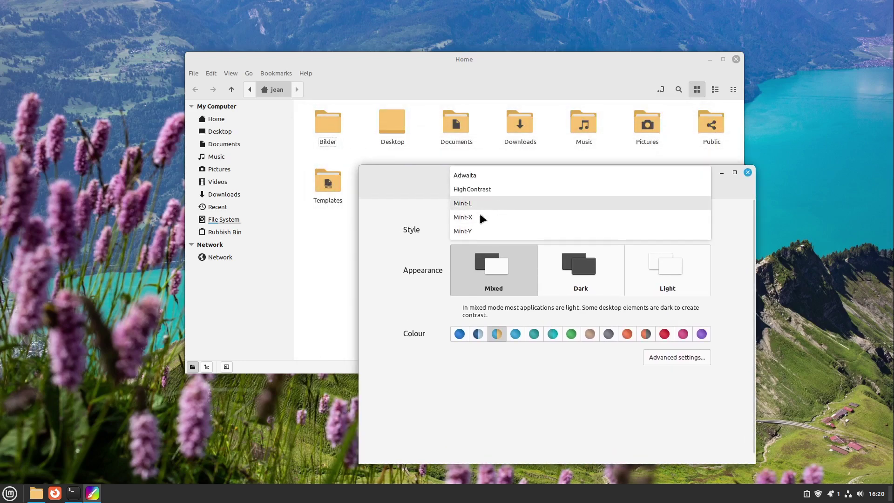
{"action": "left_click", "coordinate": [475, 215]}
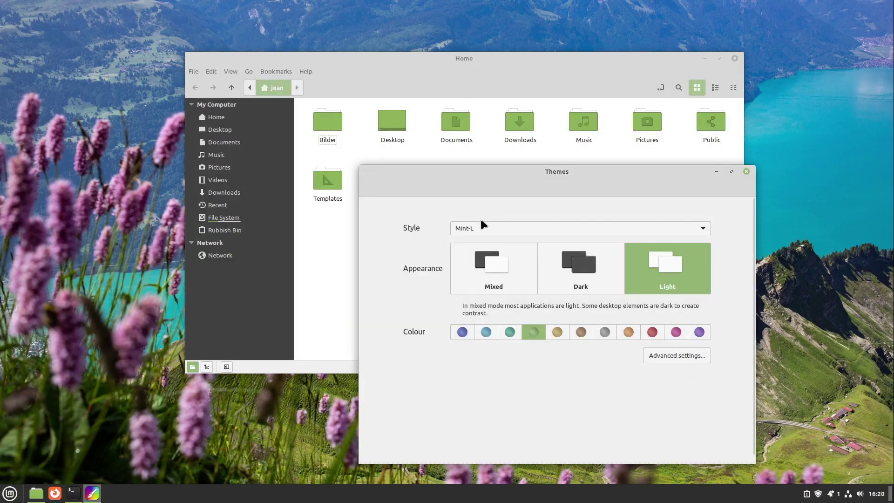
{"action": "left_click", "coordinate": [476, 227]}
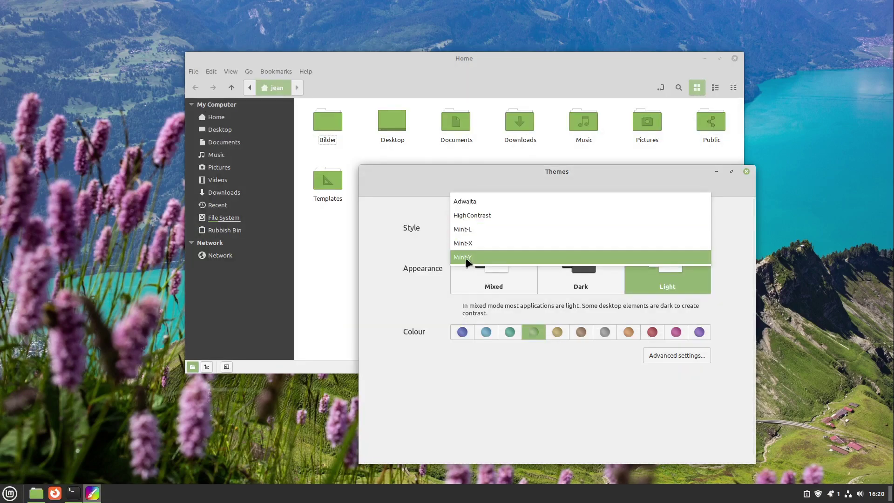
{"action": "left_click", "coordinate": [466, 259]}
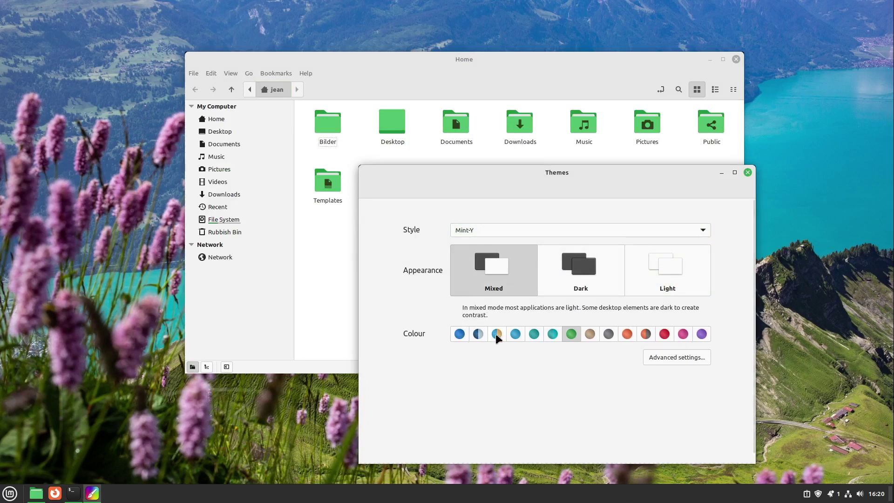
- Try blue-and-orange, red, blue-grey and teal accents, finishing on blue-and-orange
{"action": "left_click", "coordinate": [496, 334]}
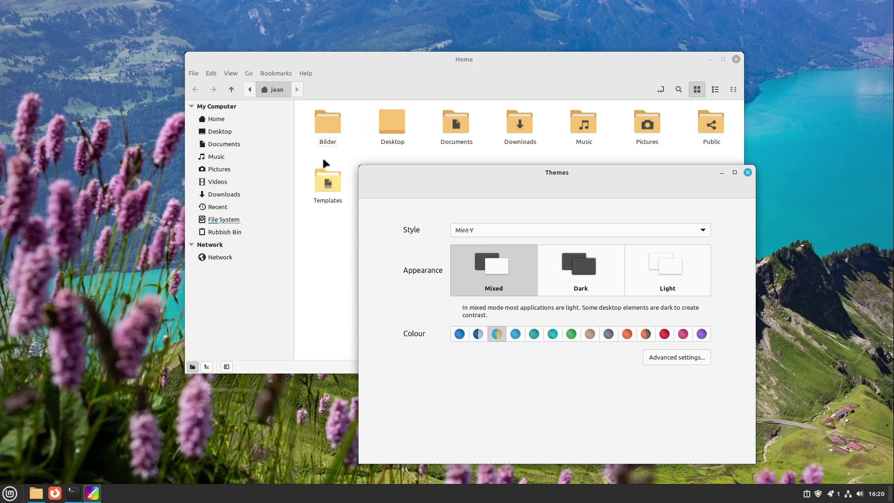
{"action": "left_click", "coordinate": [646, 334]}
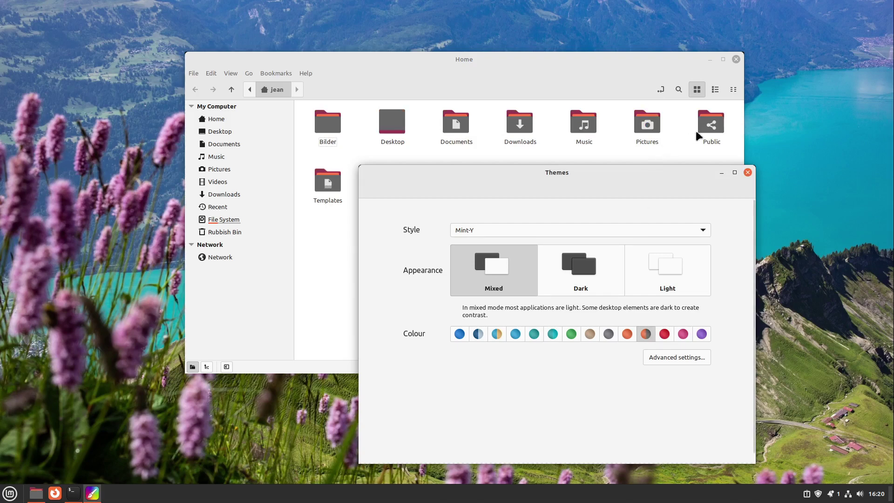
{"action": "left_click", "coordinate": [478, 334]}
{"action": "left_click_drag", "start_coordinate": [528, 172], "coordinate": [572, 190]}
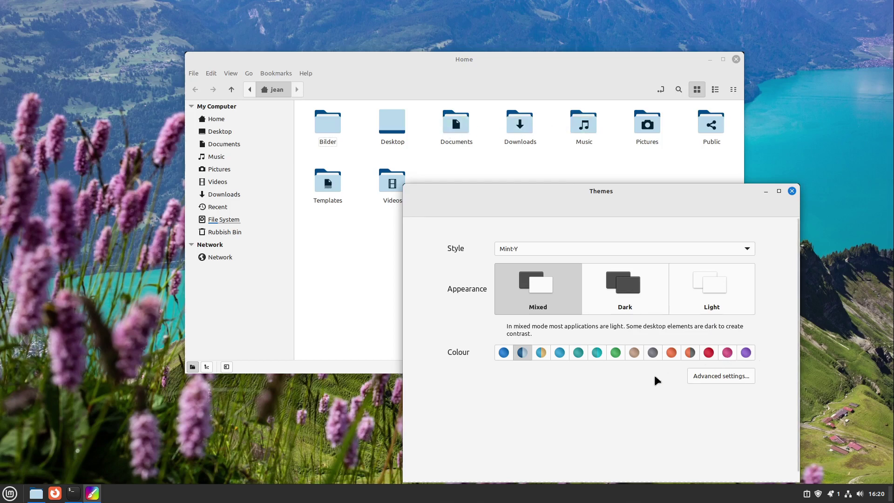
{"action": "left_click", "coordinate": [597, 353]}
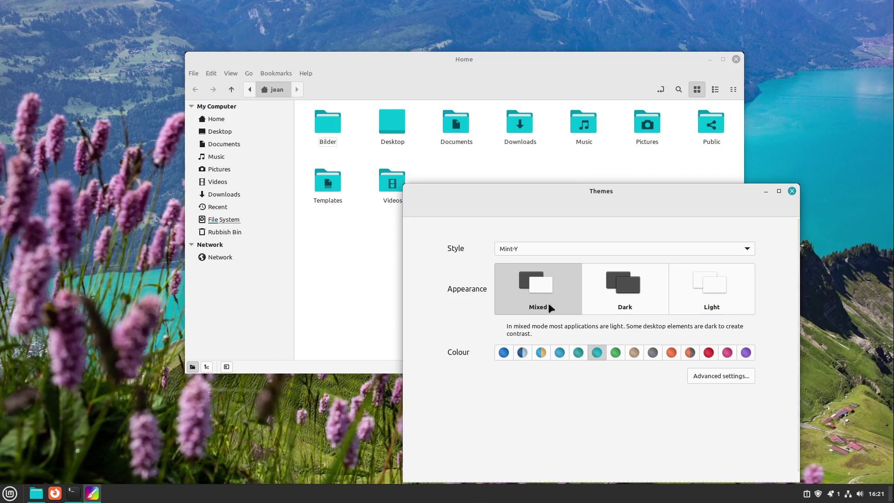
{"action": "left_click", "coordinate": [541, 352]}
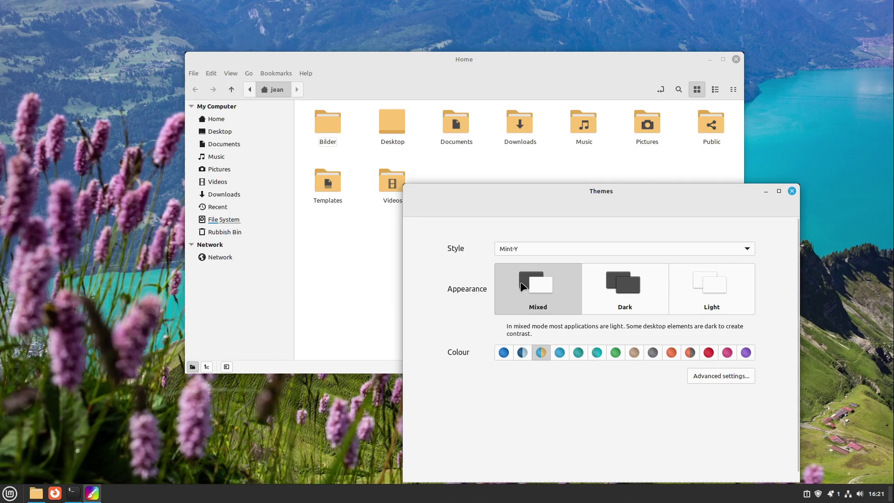
- Try the Dark and Light appearances, settle on Mixed, and move the Themes window up-left
{"action": "left_click", "coordinate": [610, 289]}
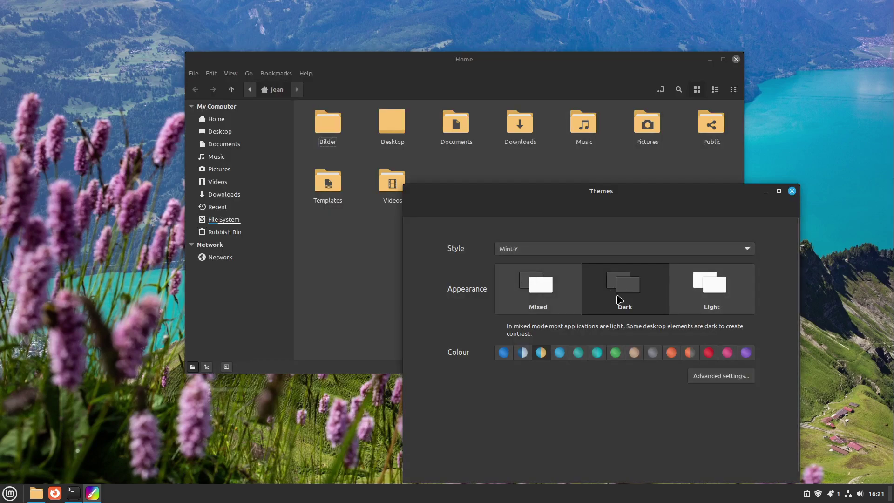
{"action": "left_click", "coordinate": [682, 289]}
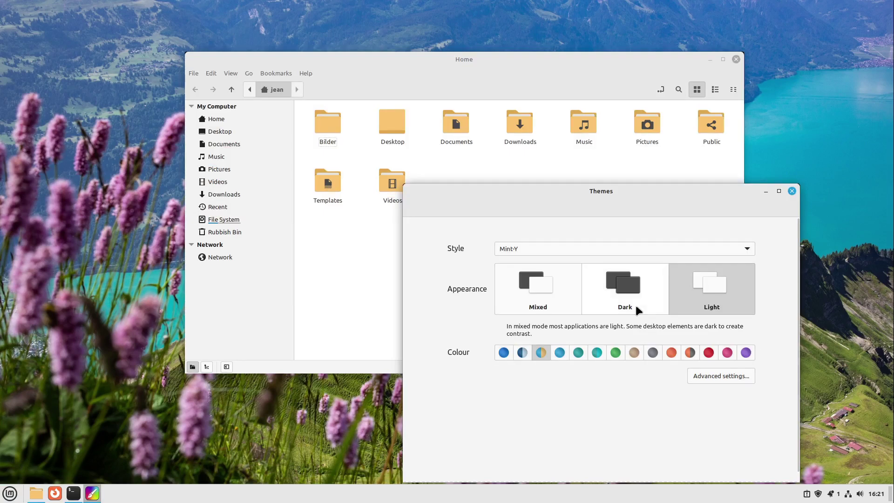
{"action": "left_click", "coordinate": [537, 289]}
{"action": "left_click_drag", "start_coordinate": [562, 189], "coordinate": [538, 136]}
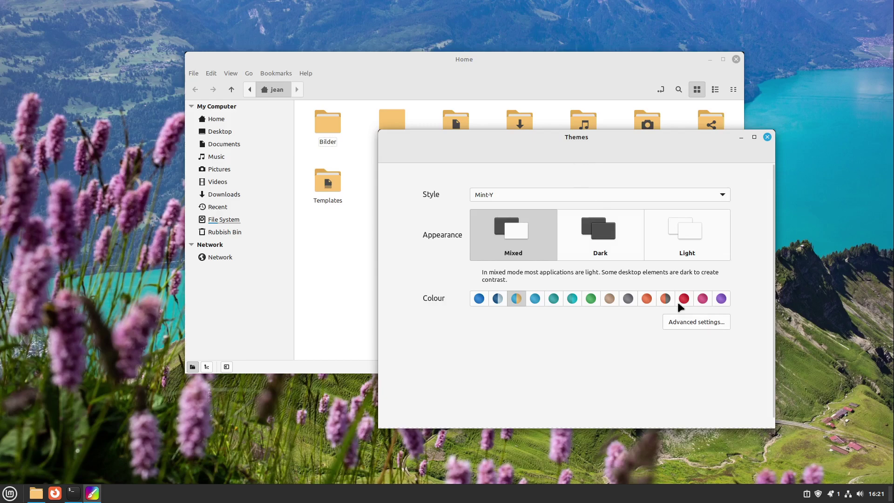
- Bring up the advanced theme settings, then close the Themes window
{"action": "left_click", "coordinate": [687, 323]}
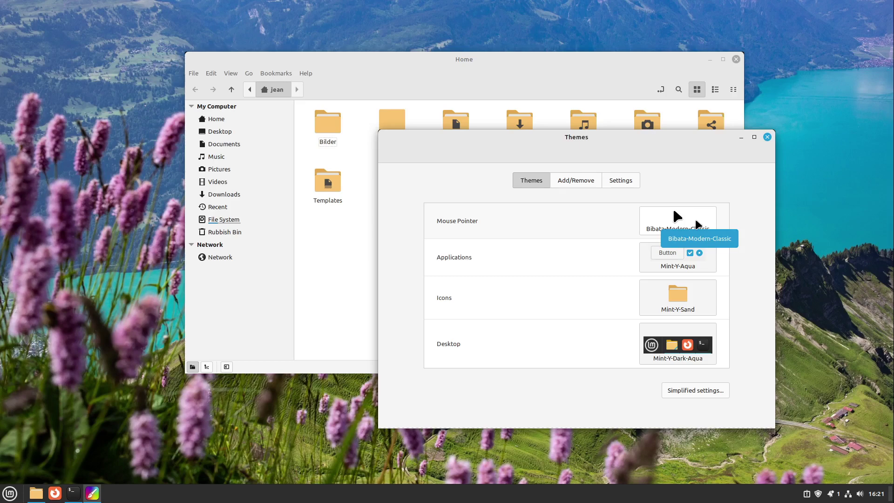
{"action": "left_click", "coordinate": [767, 137]}
{"action": "left_click", "coordinate": [736, 59]}
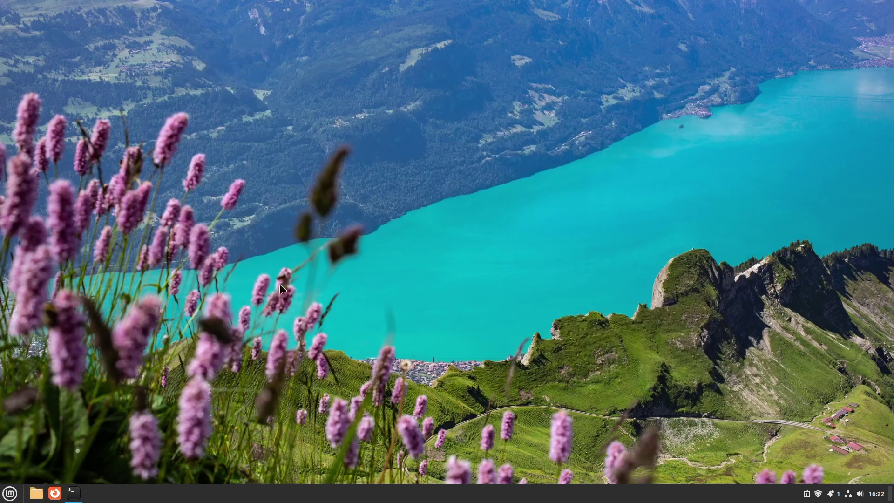
{"action": "left_click", "coordinate": [10, 493]}
{"action": "mouse_move", "coordinate": [90, 433]}
{"action": "type", "text": "trans"}
{"action": "key", "text": "Return"}
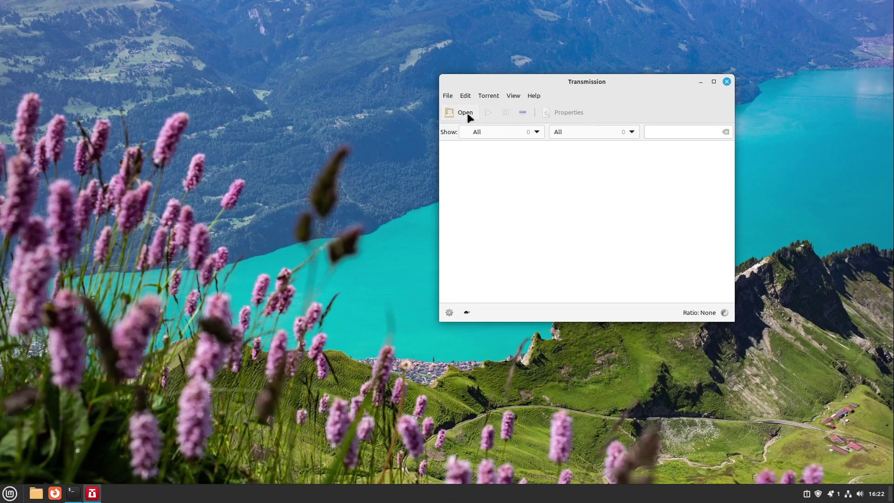
{"action": "left_click", "coordinate": [447, 95]}
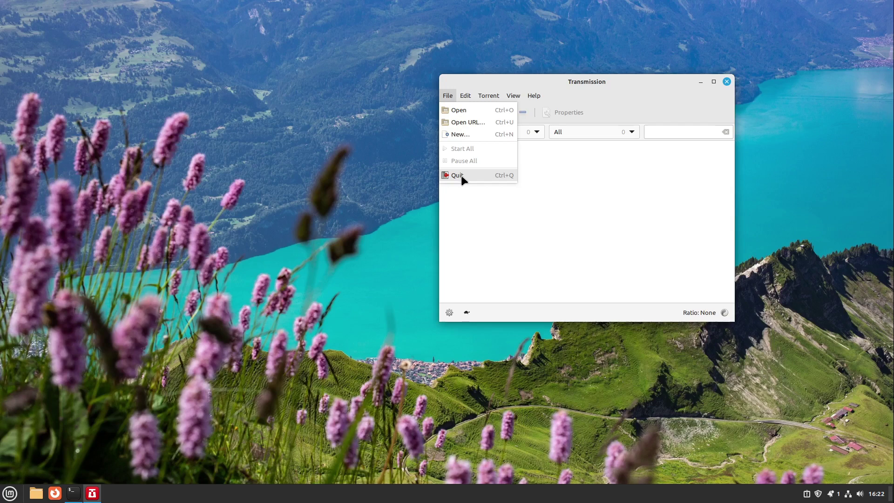
{"action": "left_click", "coordinate": [468, 85]}
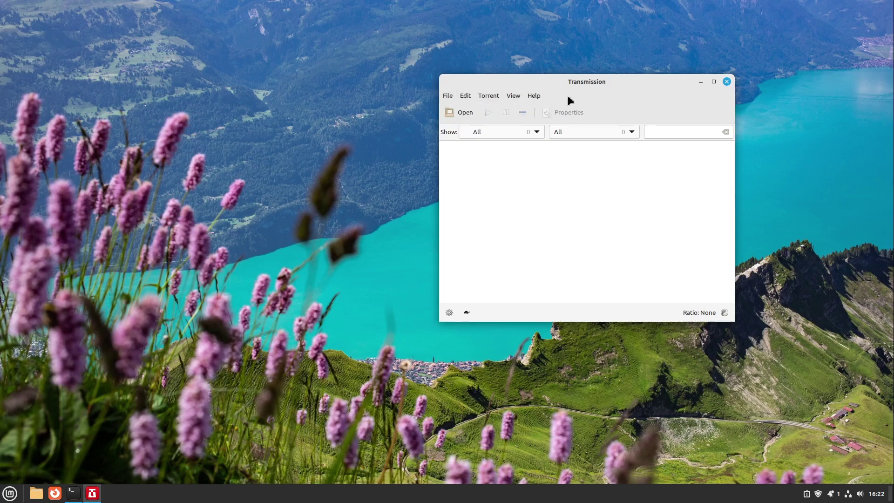
{"action": "left_click", "coordinate": [727, 82]}
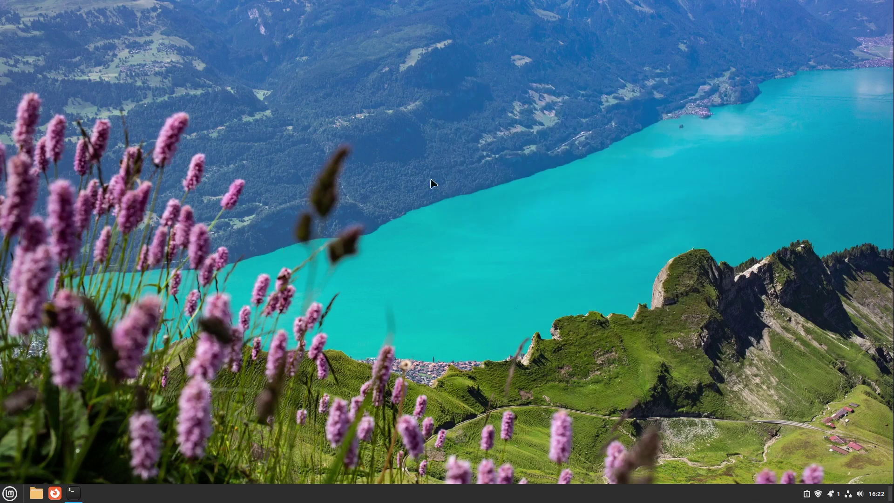
{"action": "key", "text": "super"}
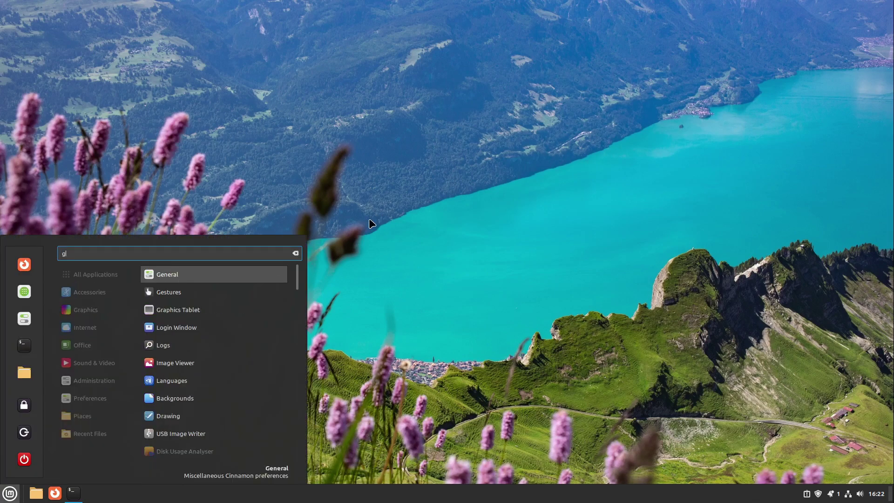
{"action": "type", "text": "text"}
{"action": "key", "text": "Return"}
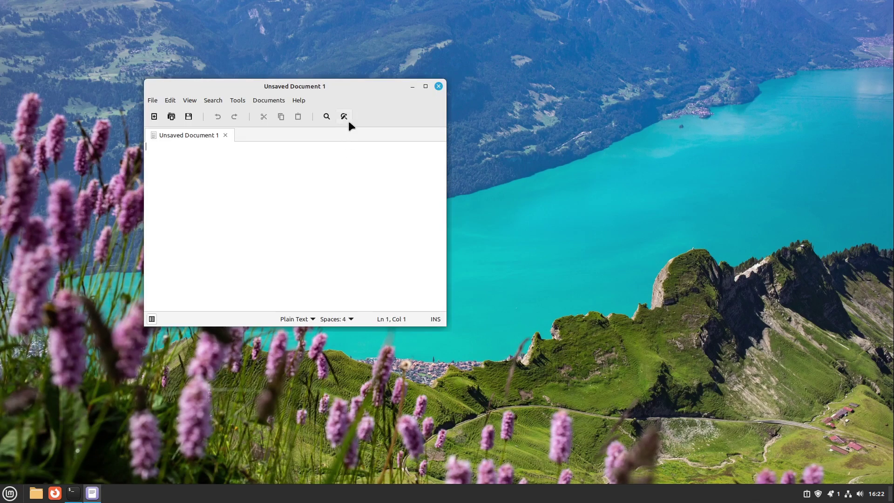
{"action": "left_click", "coordinate": [153, 100]}
{"action": "left_click", "coordinate": [153, 100]}
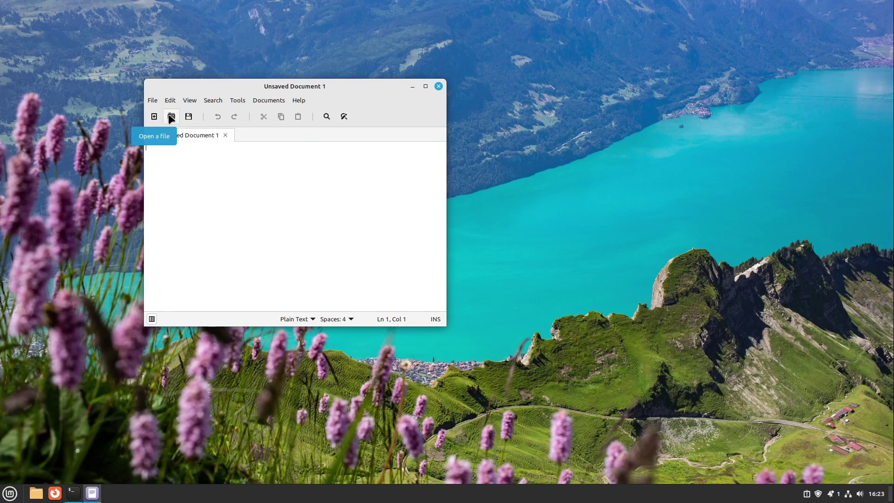
{"action": "left_click", "coordinate": [438, 86]}
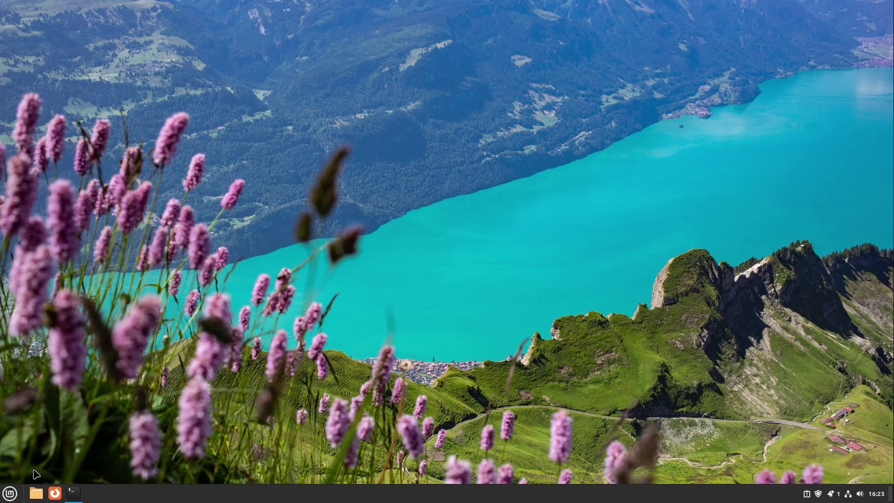
{"action": "left_click", "coordinate": [10, 497]}
{"action": "type", "text": "g"}
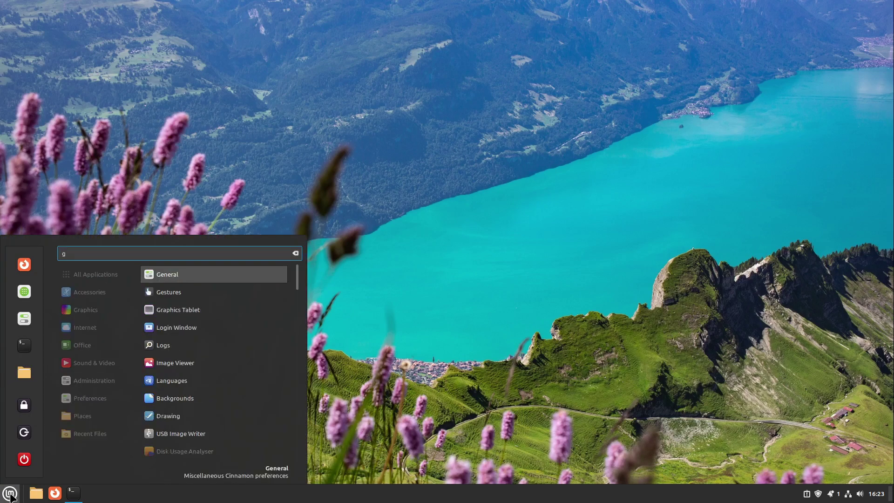
{"action": "type", "text": "est"}
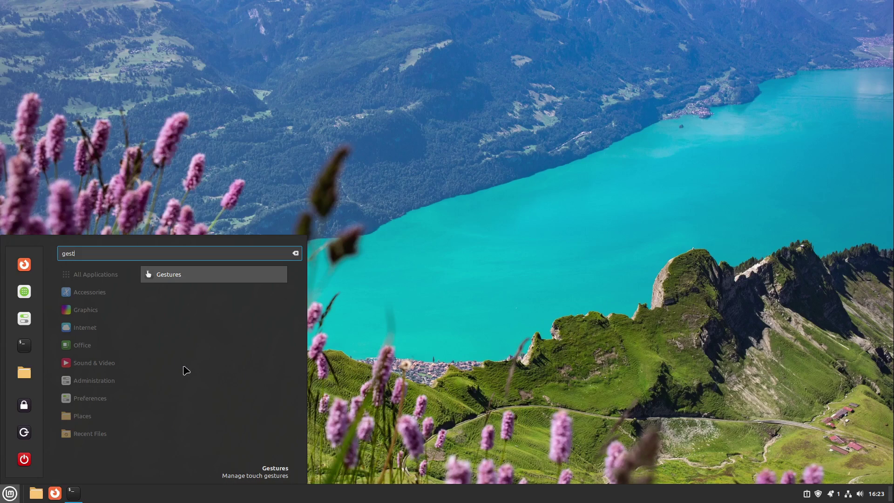
{"action": "left_click", "coordinate": [177, 278]}
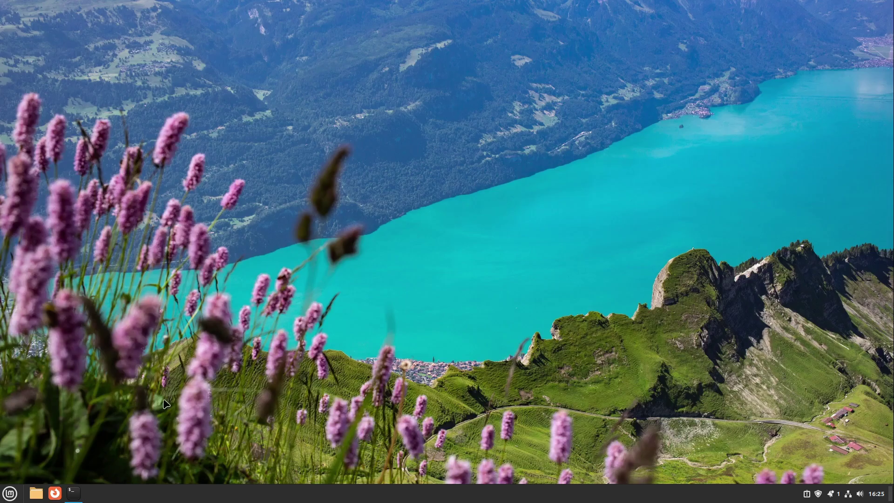
- Open the Cinnamon application menu and drag its corner inward to make it narrower
{"action": "left_click", "coordinate": [10, 494]}
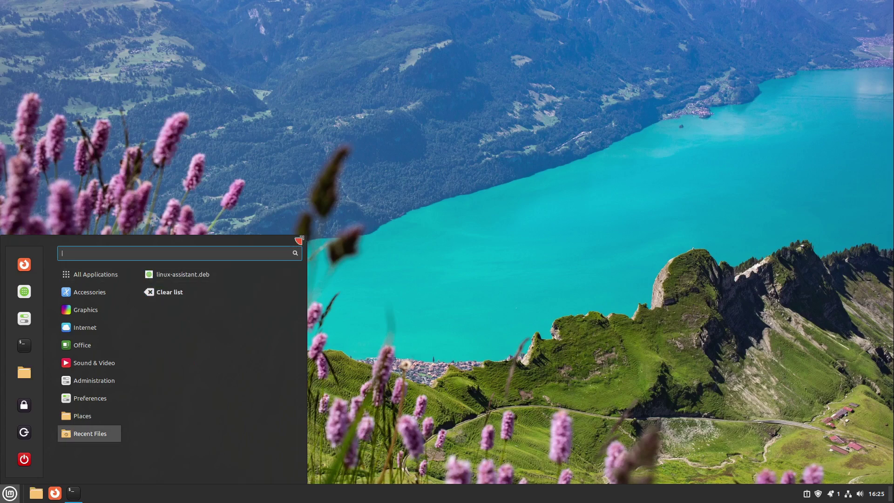
{"action": "mouse_move", "coordinate": [299, 239]}
{"action": "left_mouse_down"}
{"action": "mouse_move", "coordinate": [315, 193]}
{"action": "mouse_move", "coordinate": [311, 166]}
{"action": "mouse_move", "coordinate": [232, 160]}
{"action": "mouse_move", "coordinate": [151, 8]}
{"action": "mouse_move", "coordinate": [132, 4]}
{"action": "mouse_move", "coordinate": [121, 22]}
{"action": "mouse_move", "coordinate": [202, 4]}
{"action": "mouse_move", "coordinate": [554, 5]}
{"action": "mouse_move", "coordinate": [576, 32]}
{"action": "mouse_move", "coordinate": [605, 117]}
{"action": "mouse_move", "coordinate": [409, 194]}
{"action": "mouse_move", "coordinate": [296, 196]}
{"action": "mouse_move", "coordinate": [252, 240]}
{"action": "mouse_move", "coordinate": [254, 250]}
{"action": "mouse_move", "coordinate": [243, 242]}
{"action": "left_mouse_up"}
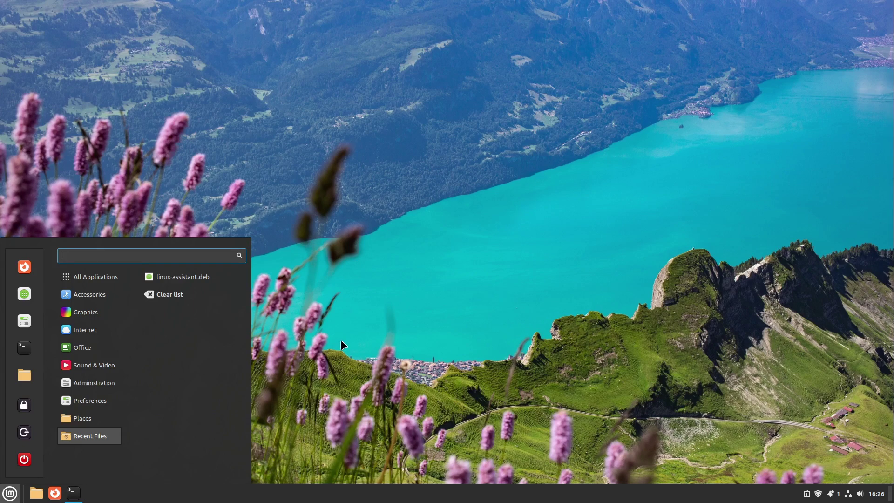
{"action": "mouse_move", "coordinate": [82, 347]}
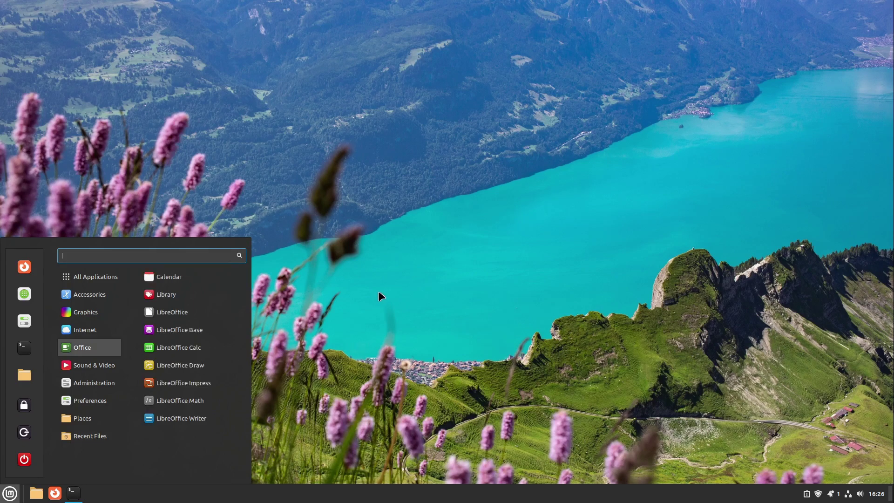
{"action": "left_click", "coordinate": [371, 296]}
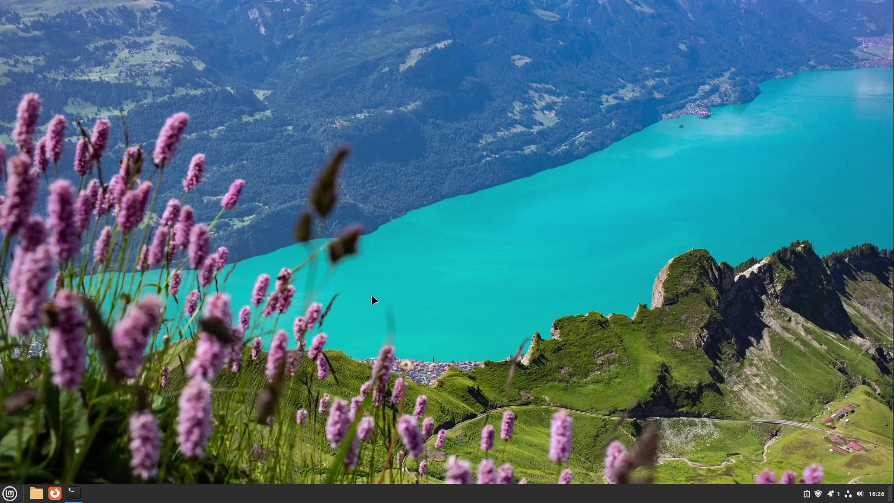